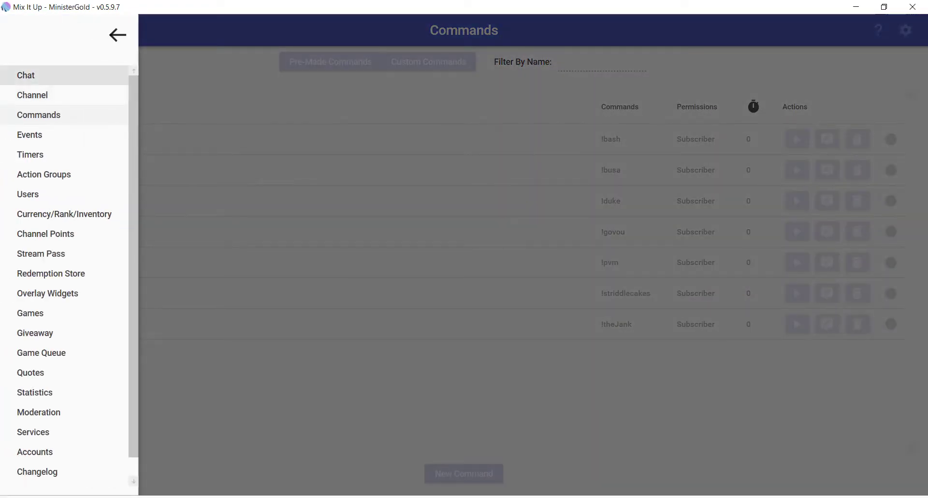
Step: View the channel's Chat page, then return to the Commands list
left_click(25, 75)
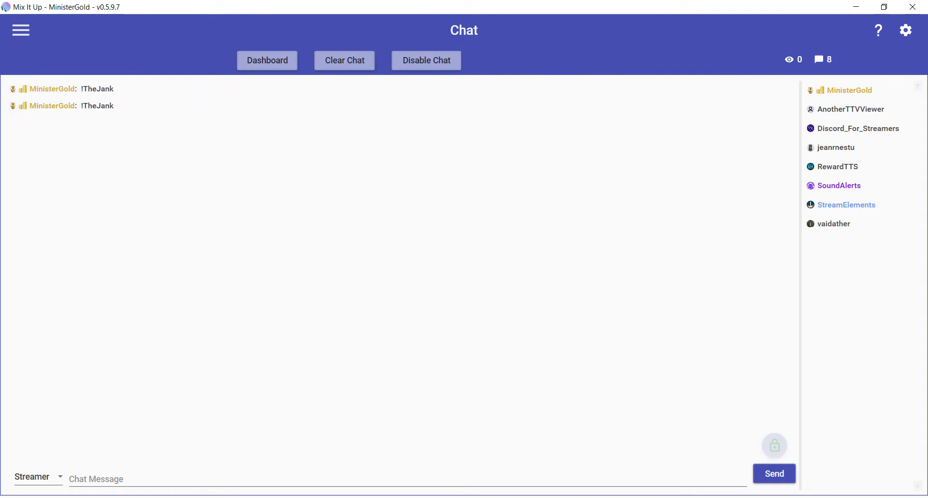
left_click(21, 30)
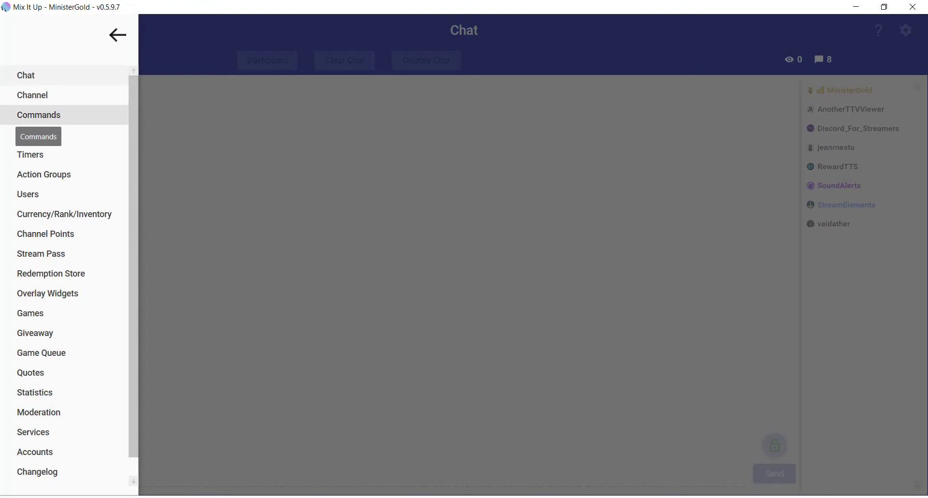
left_click(39, 115)
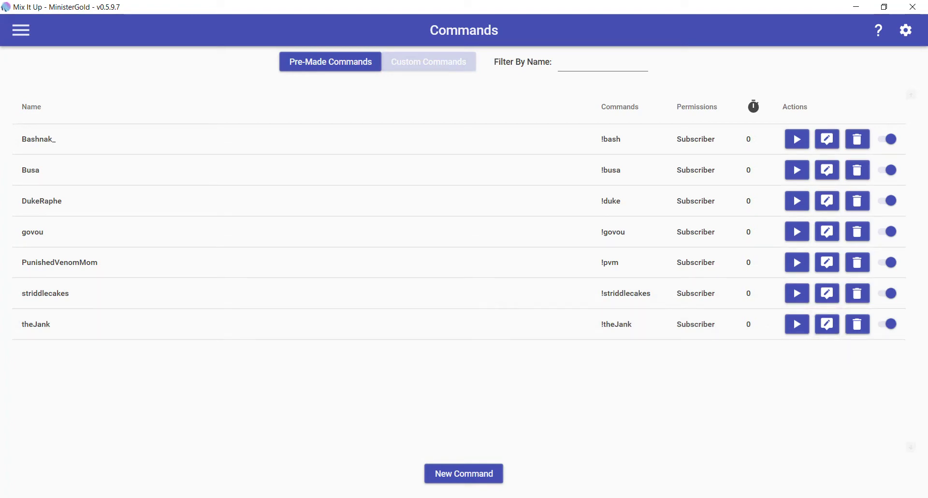
Step: Open the theJank command for editing and review its name and chat trigger
left_click(828, 324)
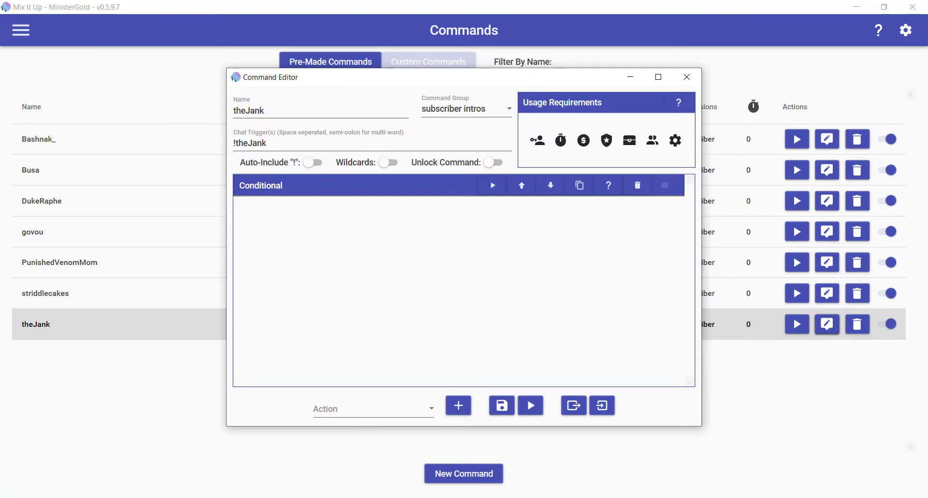
key("Tab")
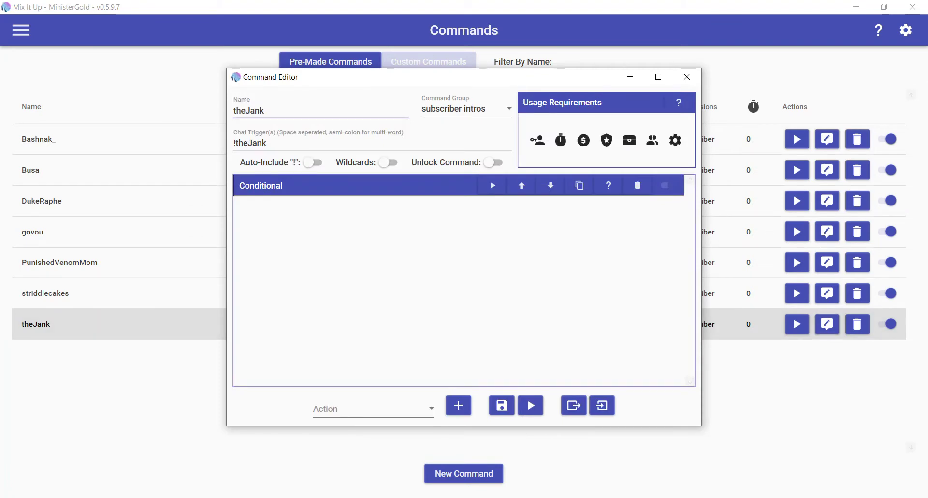
key("ctrl+a")
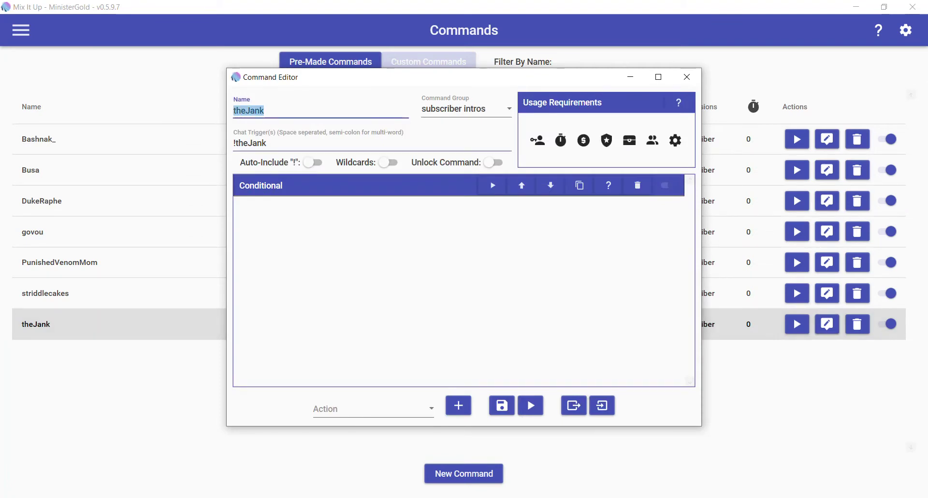
key("Tab")
key("ctrl+a")
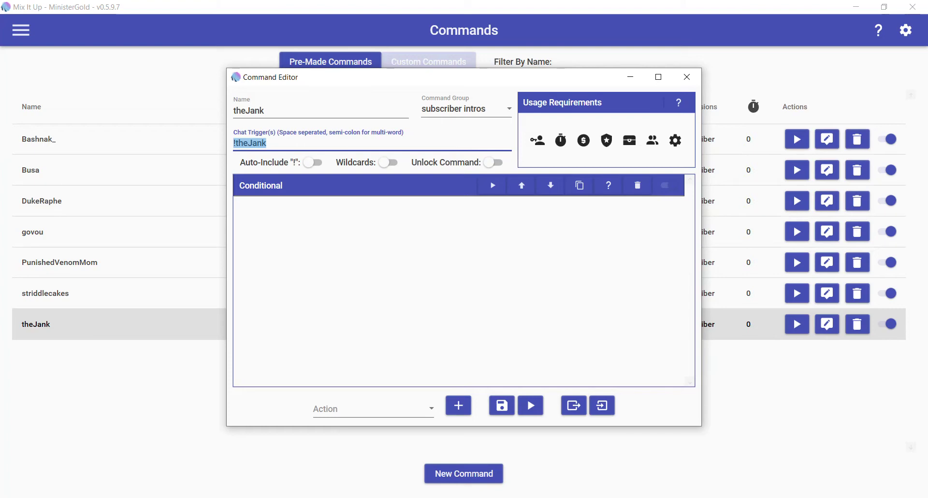
Step: Look through the action types that can be added to the theJank command
left_click(373, 408)
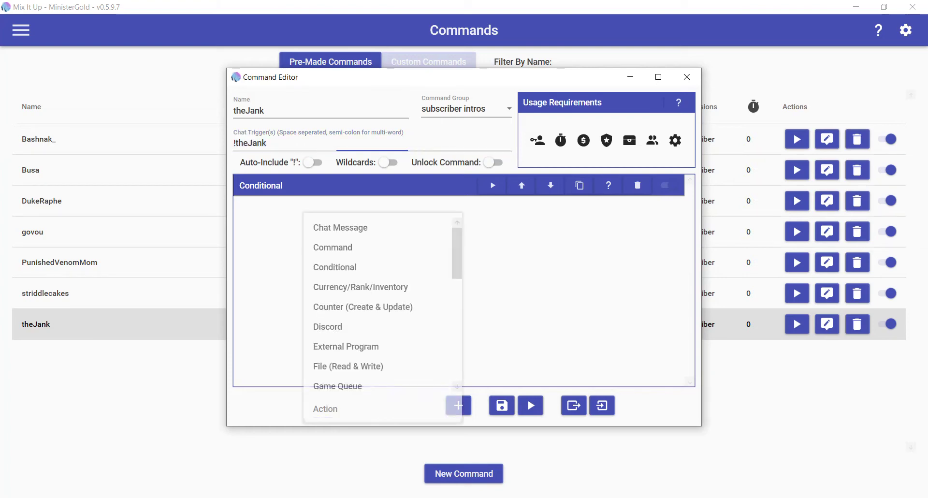
scroll(378, 305, "down", 3)
scroll(378, 304, "up", 2)
scroll(382, 305, "up", 2)
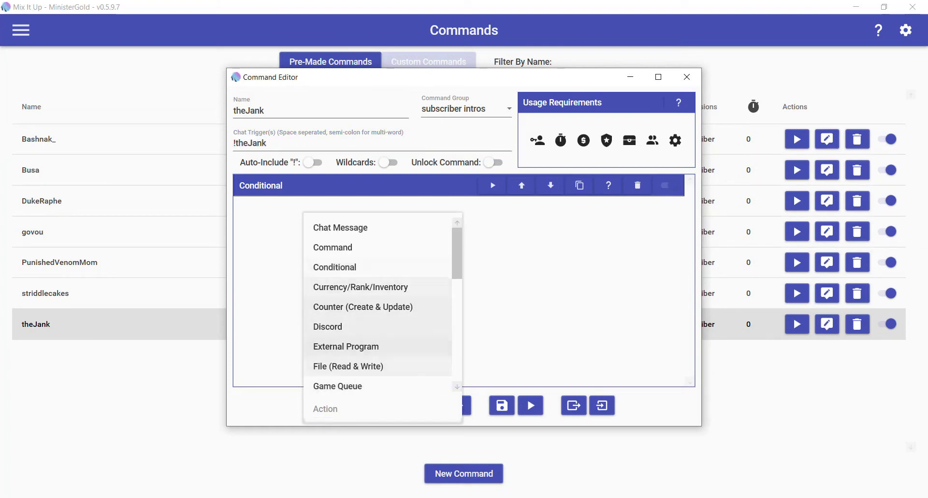
key("Escape")
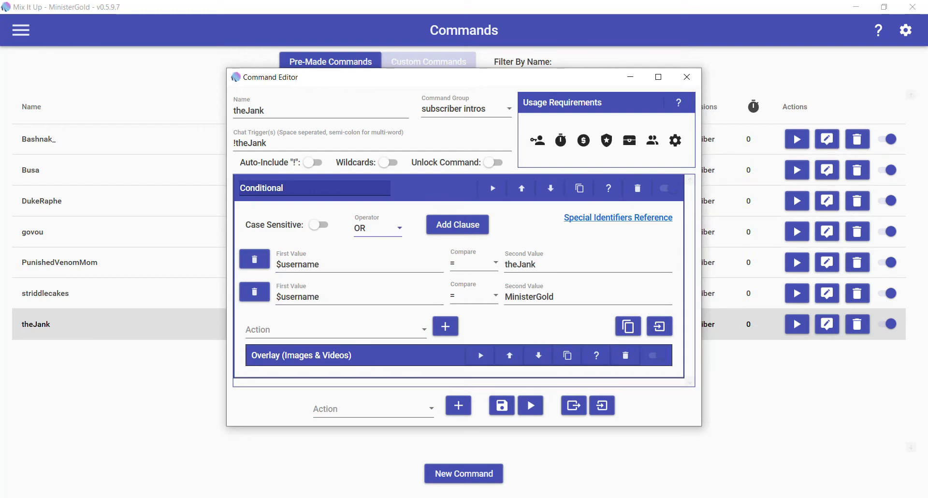
Step: Examine the operator choices and the first $username clause in the command's Conditional action
left_click(377, 227)
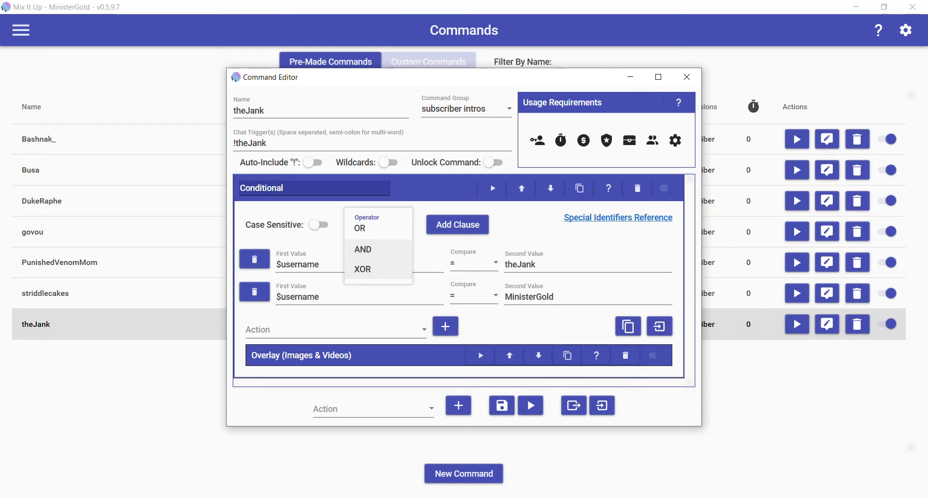
key("Escape")
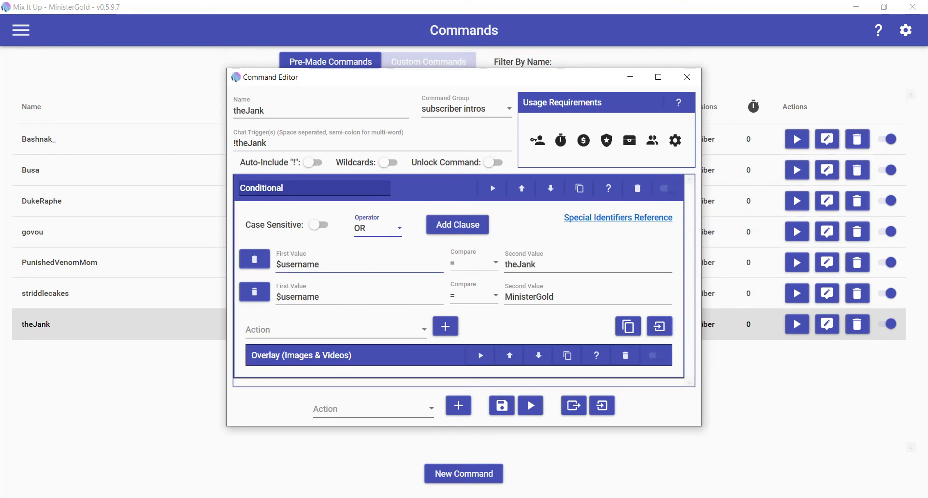
left_click(338, 264)
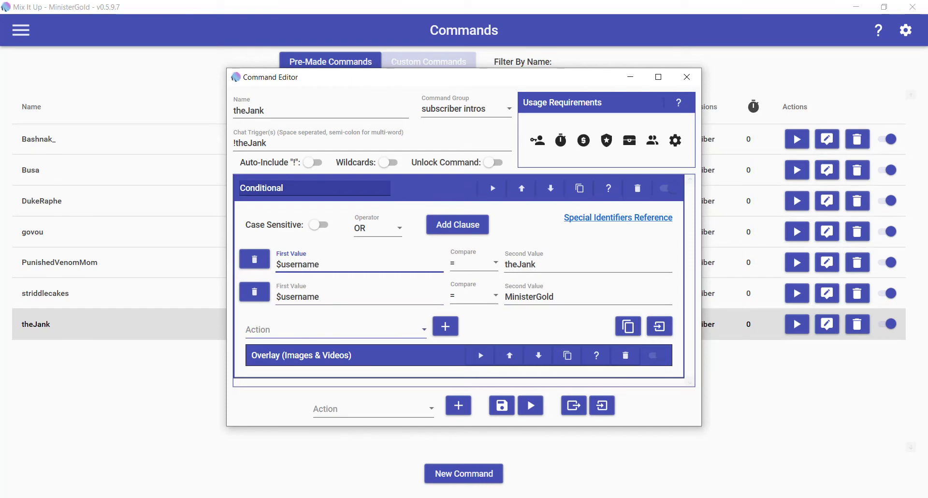
left_click(378, 228)
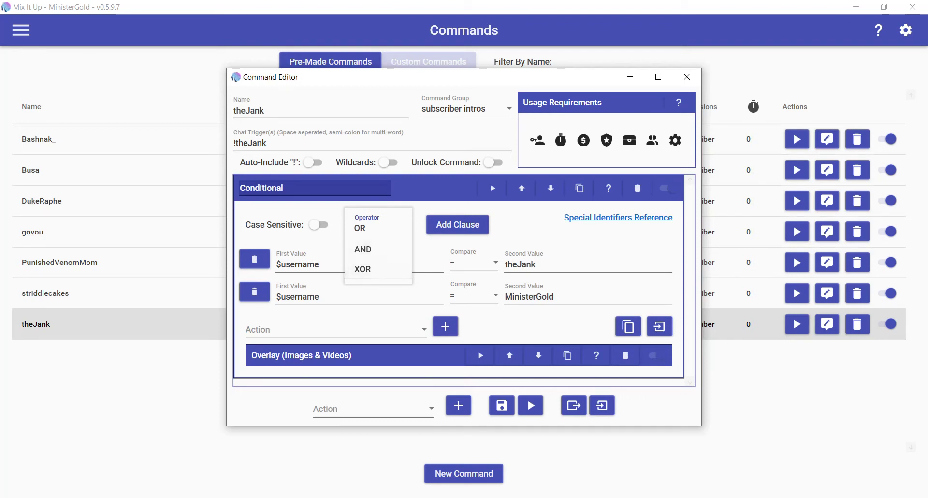
key("Escape")
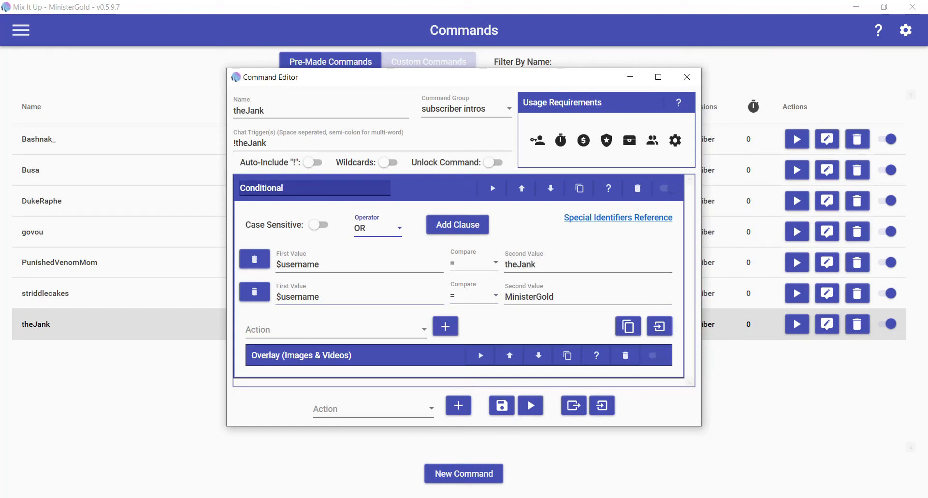
Step: Review the nested overlay video action's file, size, position and duration settings, and save the theJank command
left_click(314, 355)
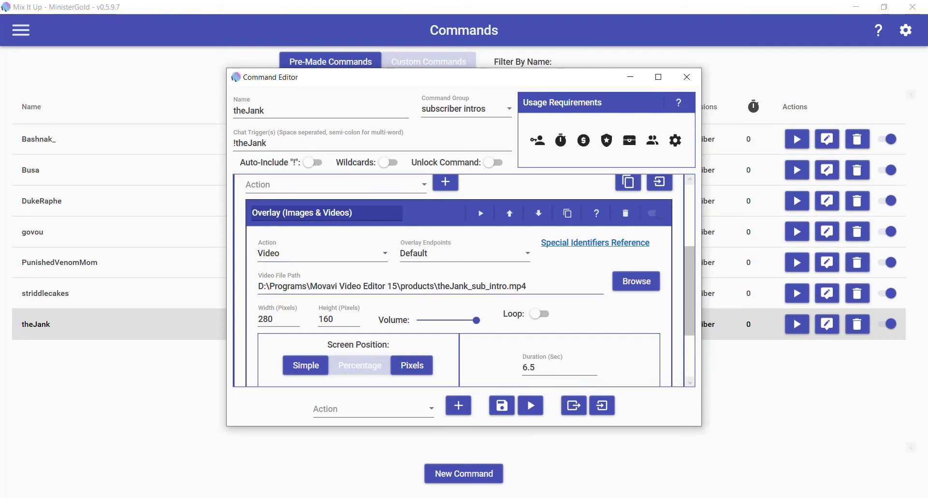
scroll(464, 281, "down", 3)
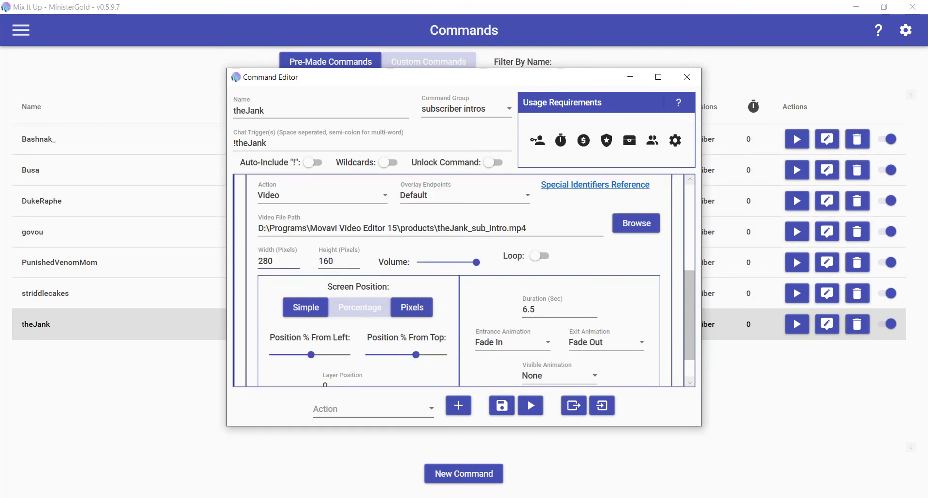
scroll(465, 281, "down", 1)
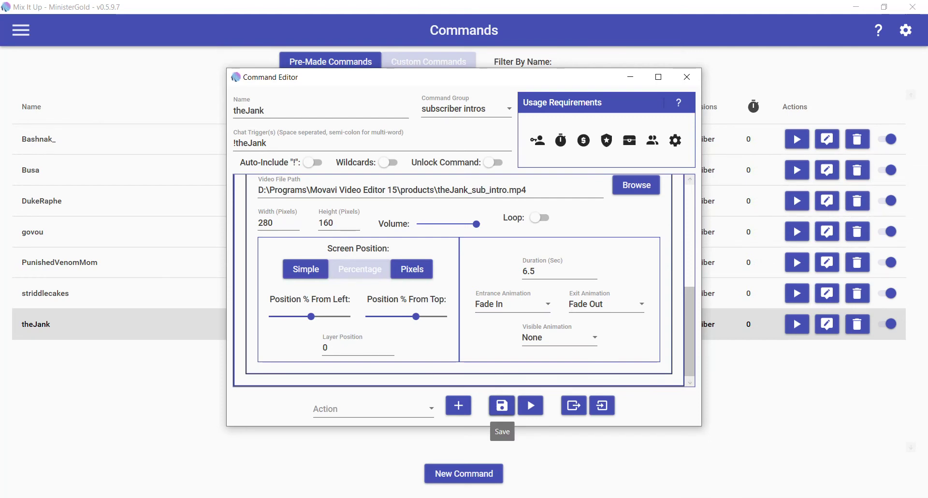
left_click(502, 405)
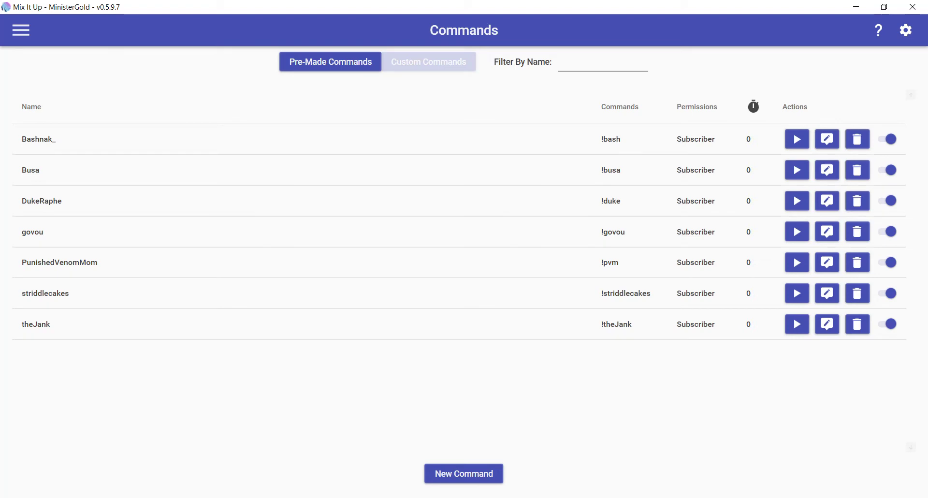
Step: Switch to OBS and send !TheJank in the stream chat to test the command
key("alt+Tab")
key("alt+Tab")
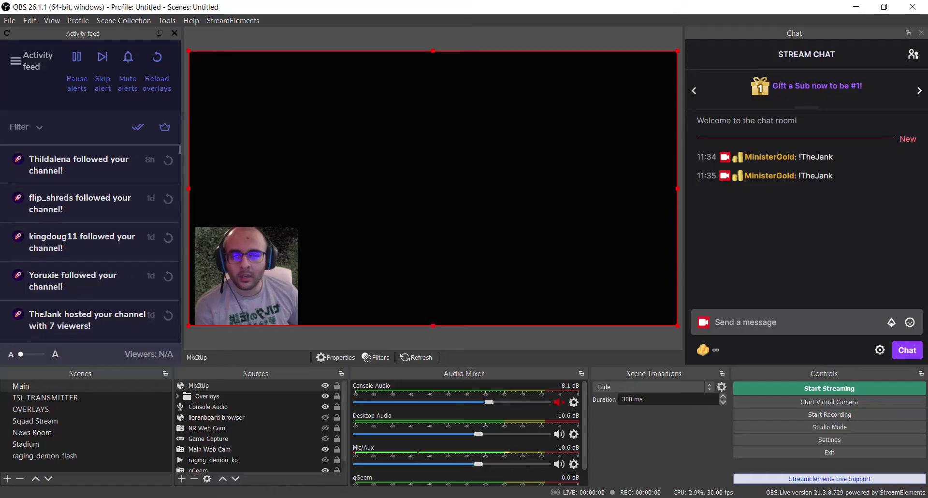
left_click(744, 322)
type("!")
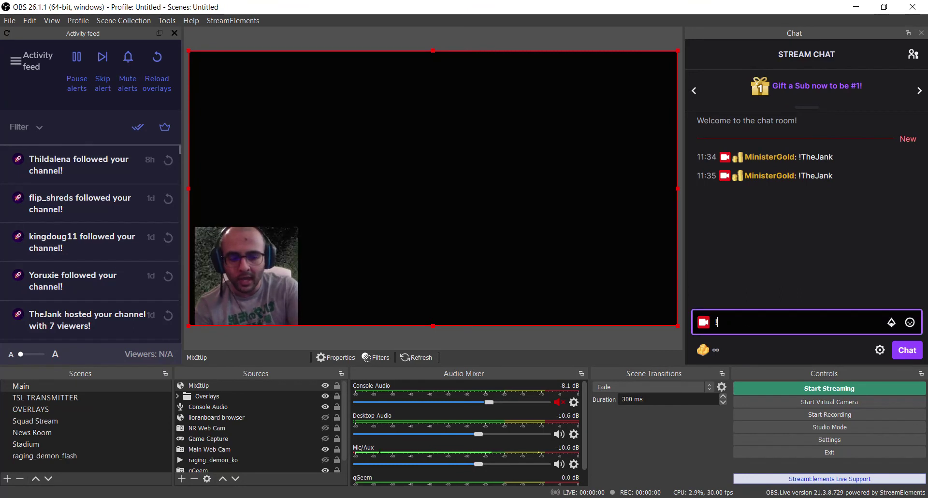
type("TheJank")
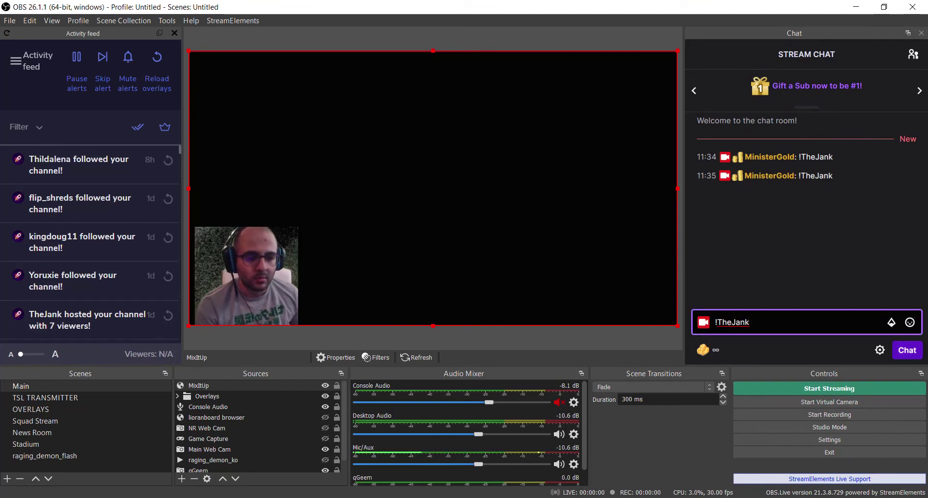
key("Return")
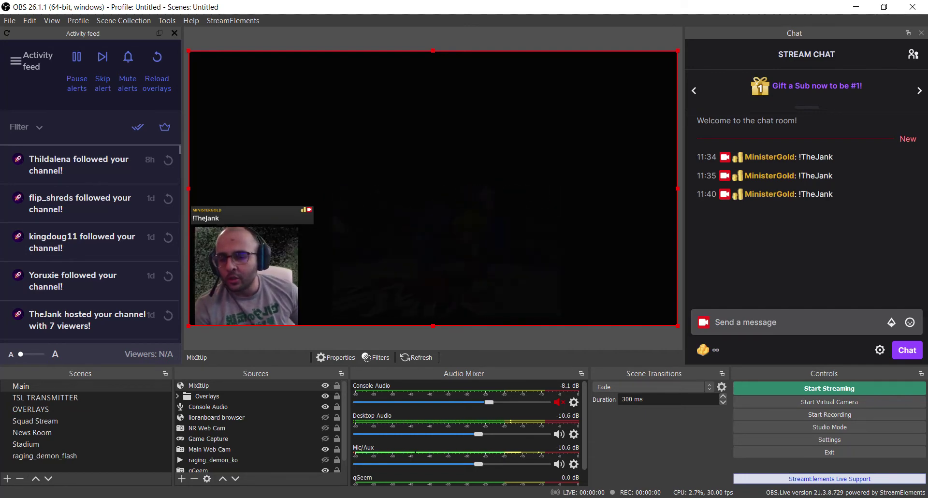
Step: Return to Mix It Up, delete the second $username clause from the theJank command's conditional, and save the command
key("alt+Tab")
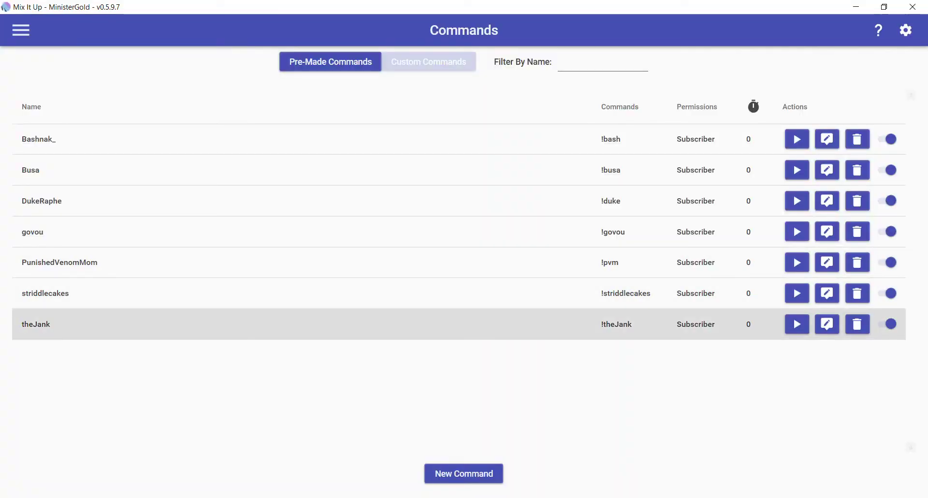
left_click(827, 324)
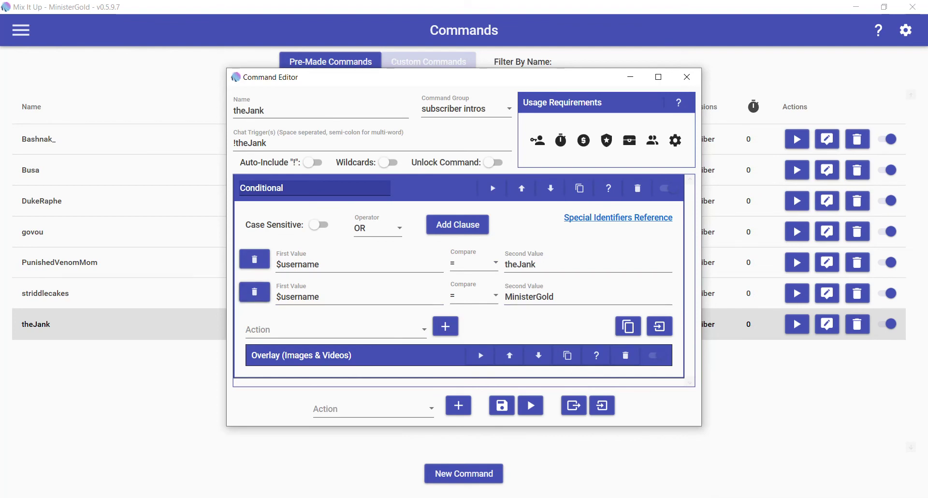
left_click(255, 292)
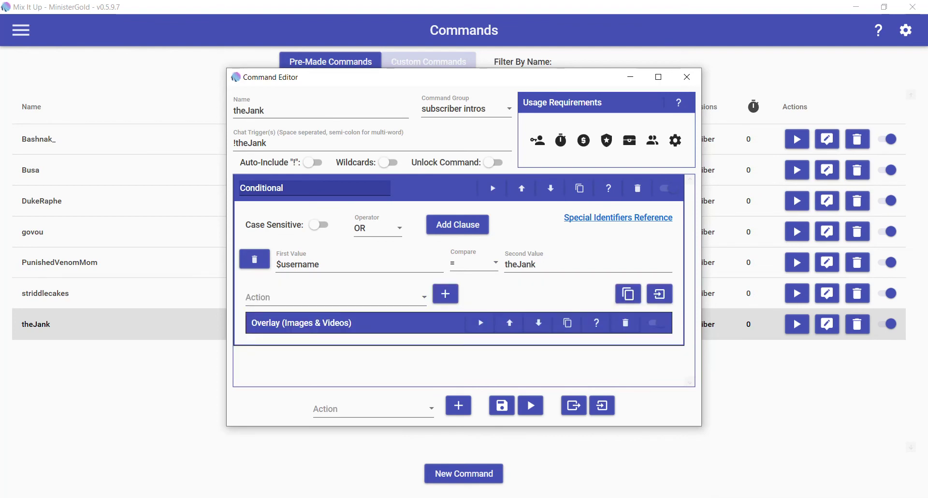
left_click(502, 405)
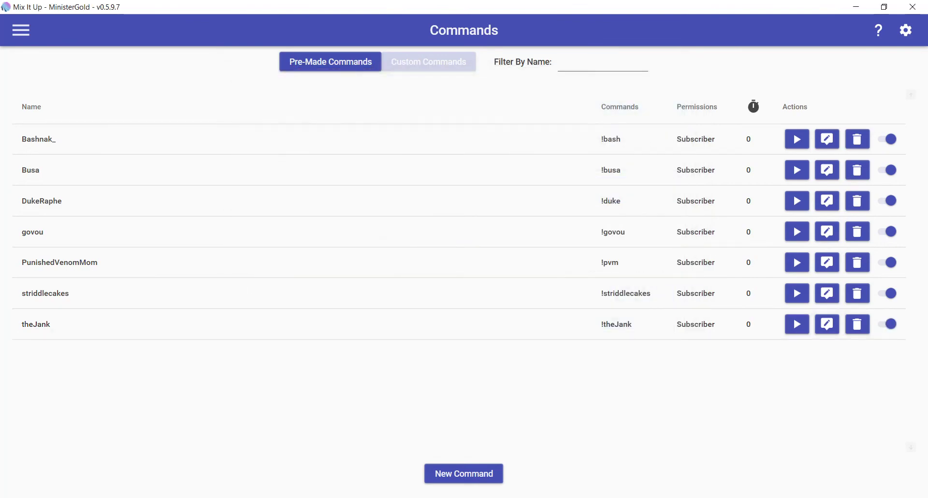
Step: Switch to OBS and send !TheJank in chat again to test the command with the second clause removed
key("alt+Tab")
key("alt+Tab")
key("alt+shift+Tab")
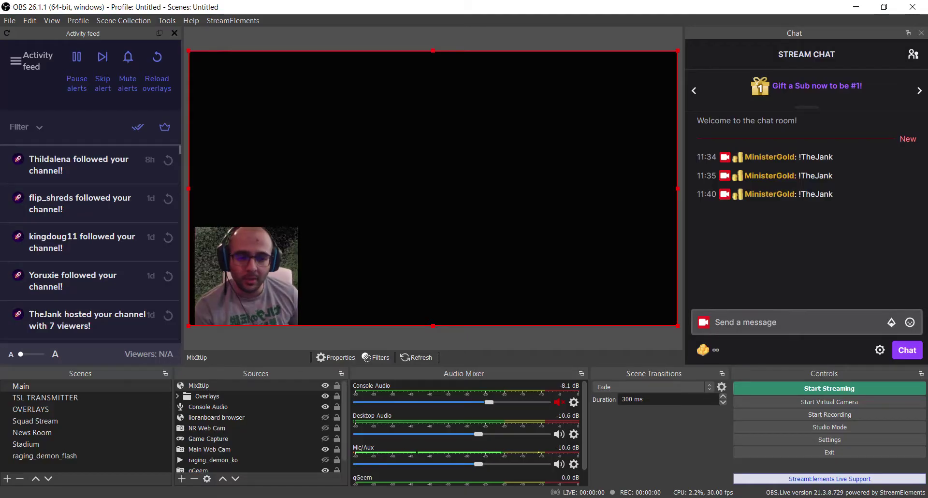
type("!")
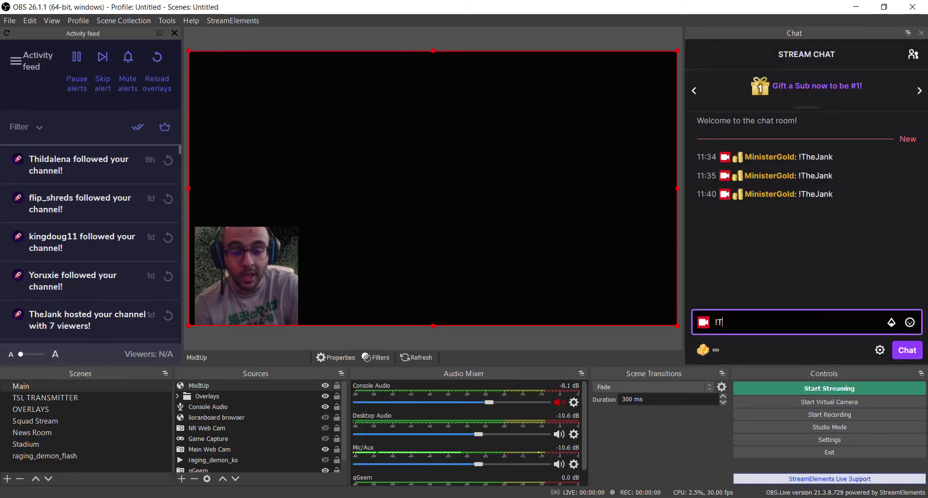
type("TheJank")
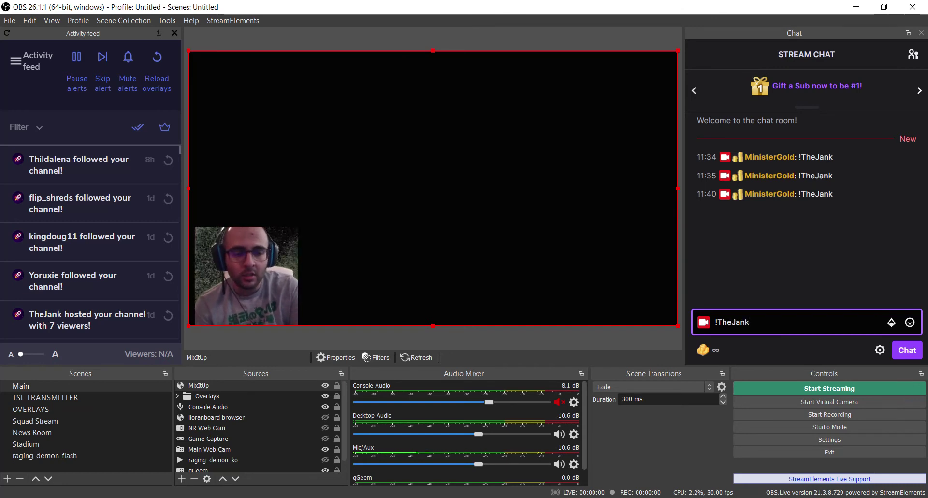
key("Return")
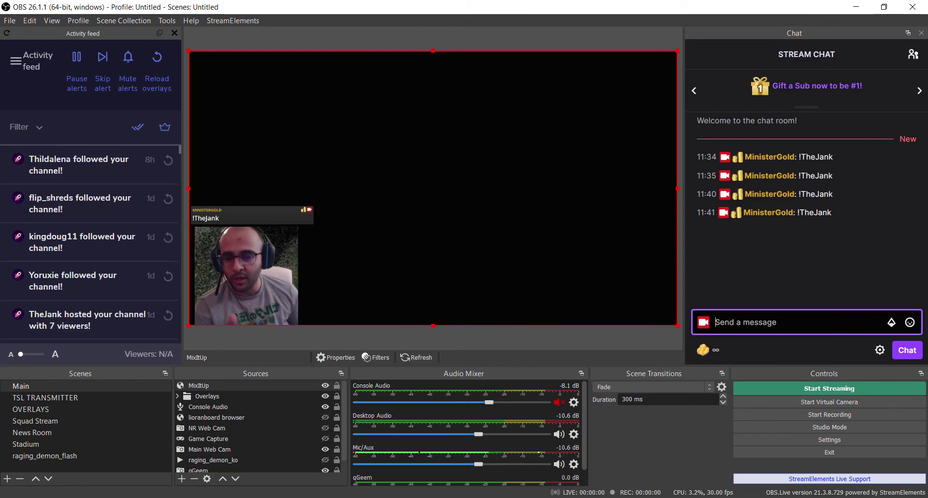
key("alt+Tab")
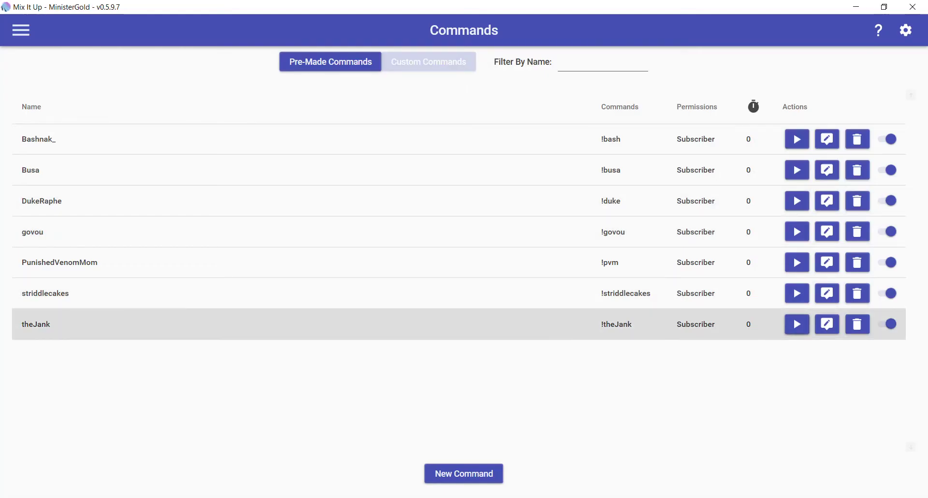
left_click(827, 324)
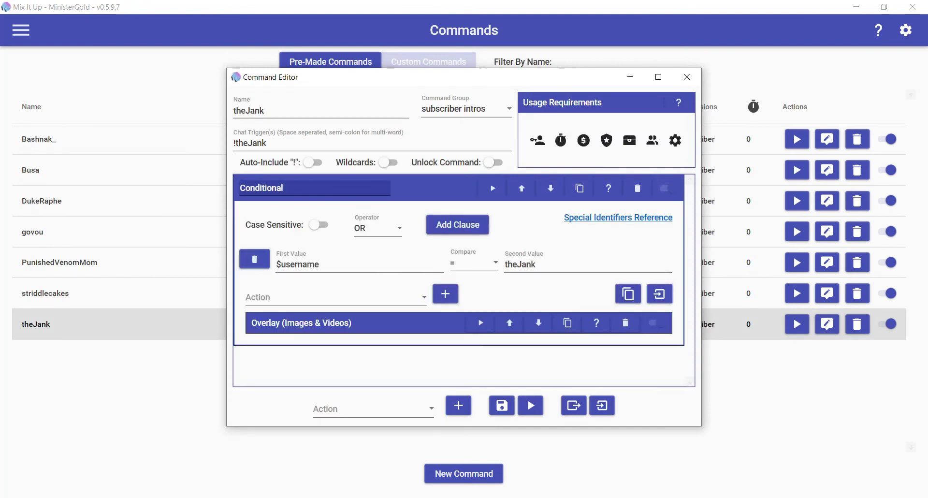
left_click(458, 225)
left_click(277, 296)
type("$")
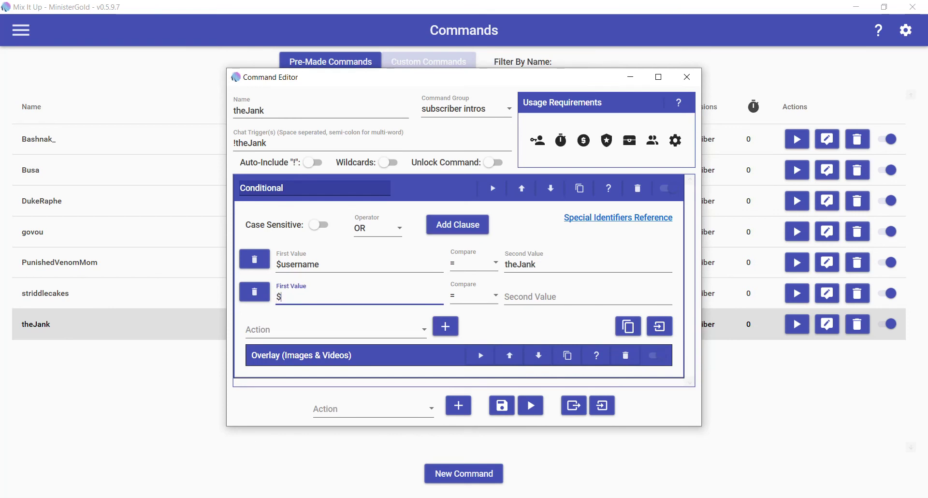
type("username")
left_click(532, 296)
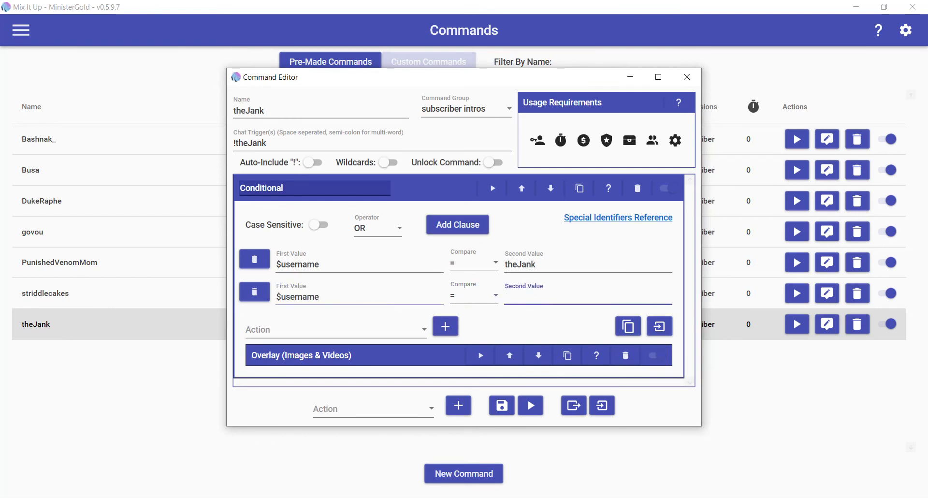
type("MinisterGold")
left_click(502, 405)
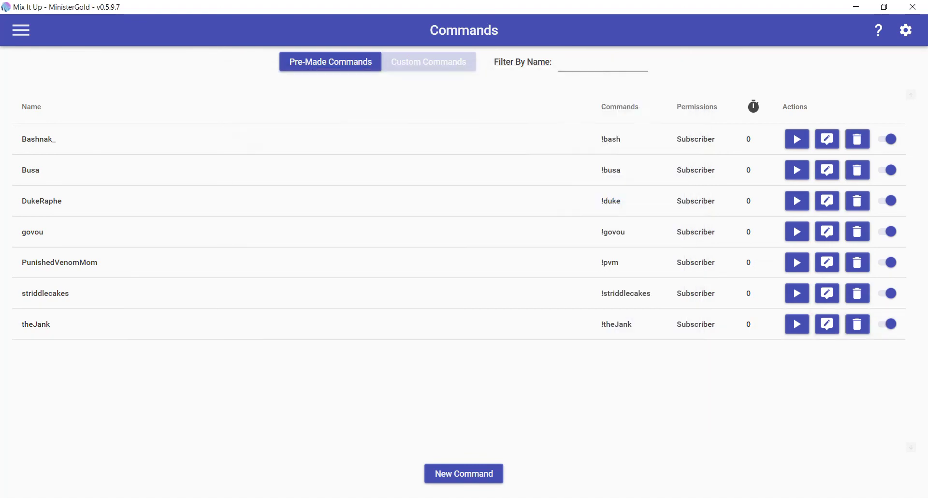
key("alt+Tab")
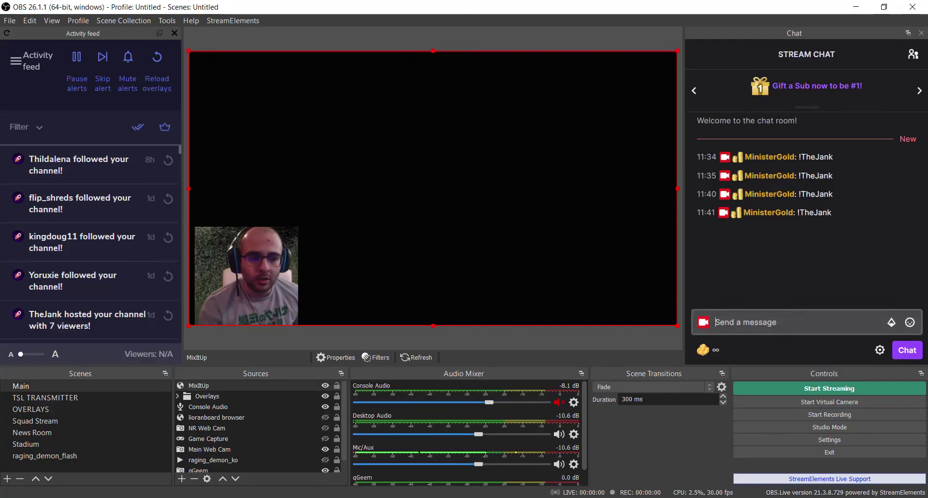
left_click(716, 322)
type("!TheJank")
key("Return")
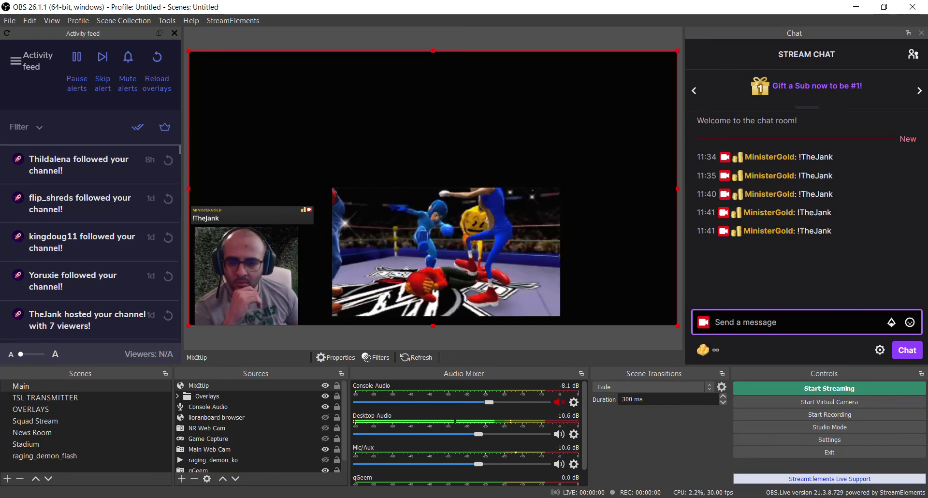
Step: Return to Mix It Up, review theJank's username clauses and nested overlay video settings, and save the command
key("alt+Tab")
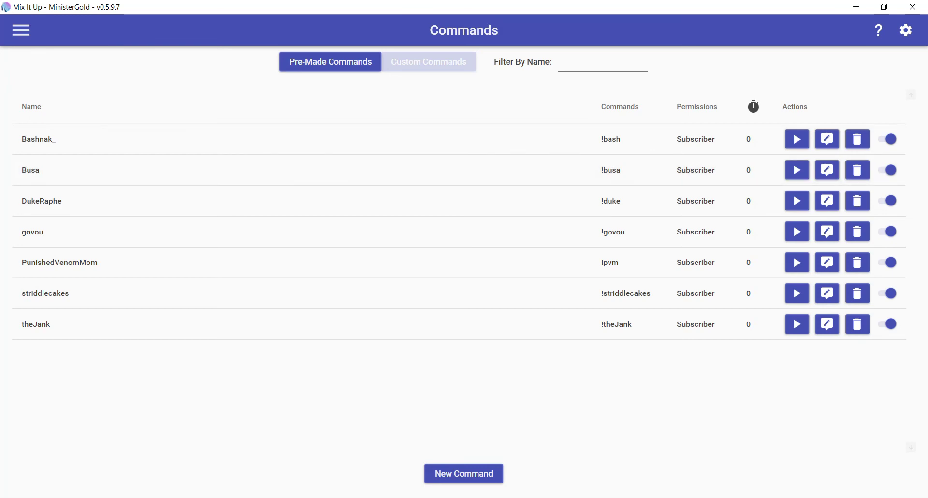
left_click(21, 30)
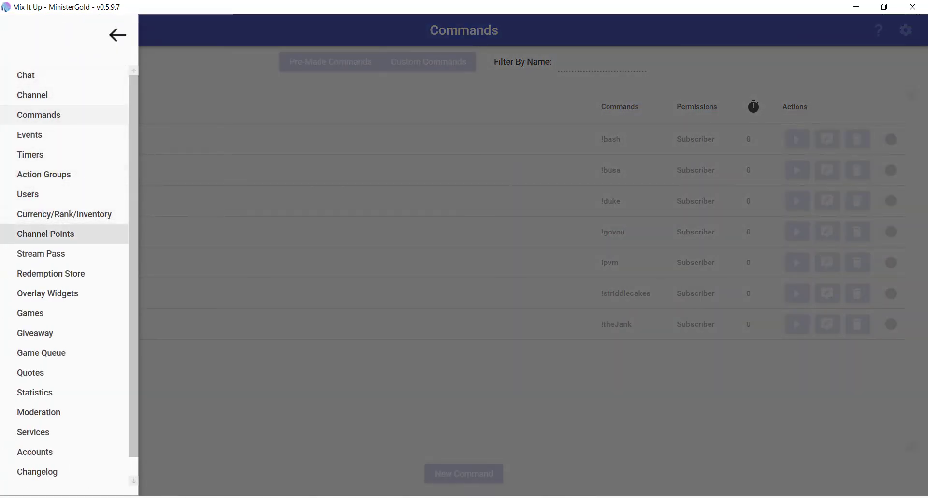
left_click(290, 145)
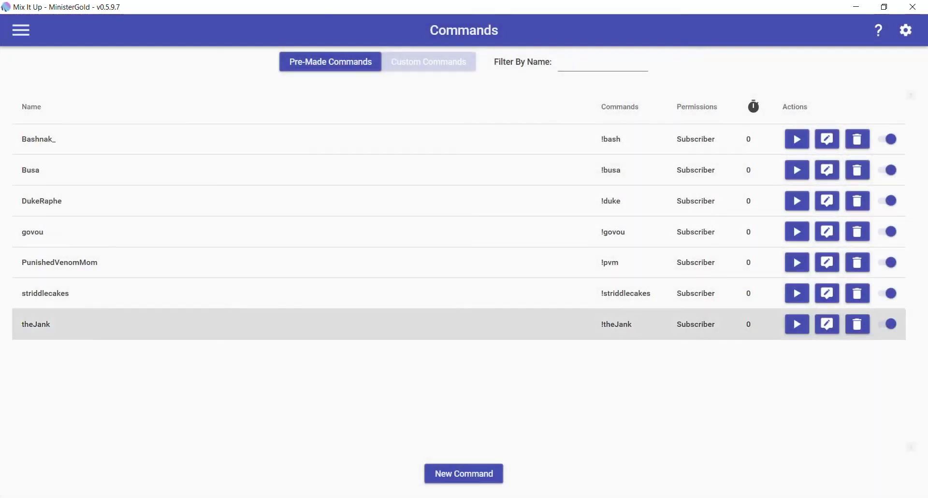
left_click(828, 324)
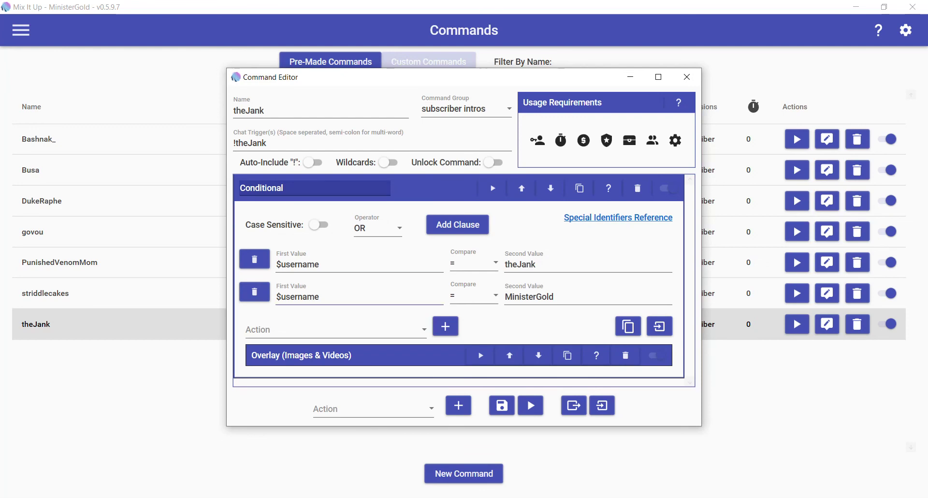
left_click(355, 355)
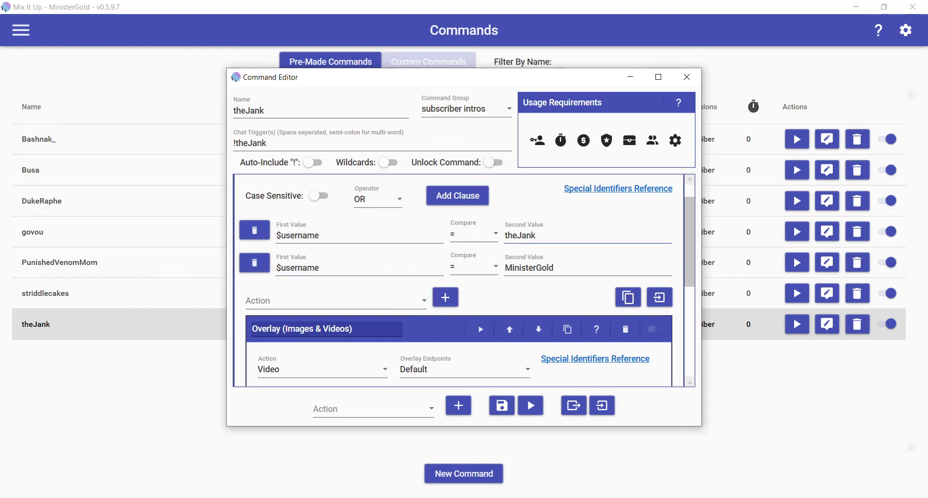
scroll(460, 280, "down", 5)
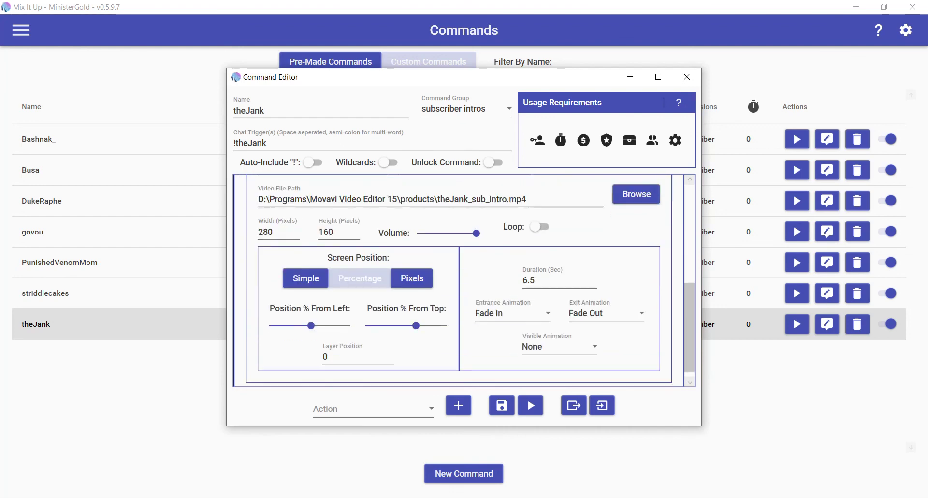
left_click(502, 406)
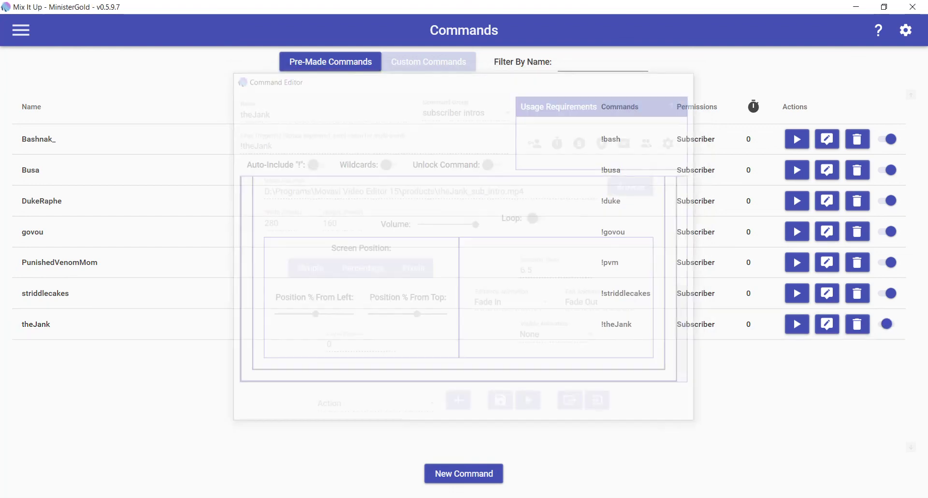